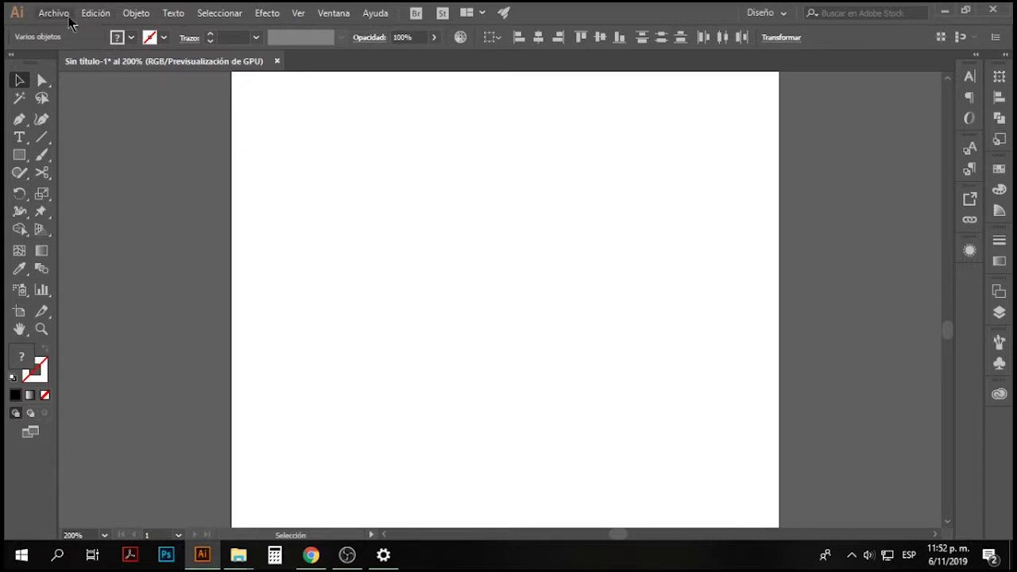
Create the new 105 × 100 cm document Sin título-2 with Color RGB mode from the advanced options
click(67, 14)
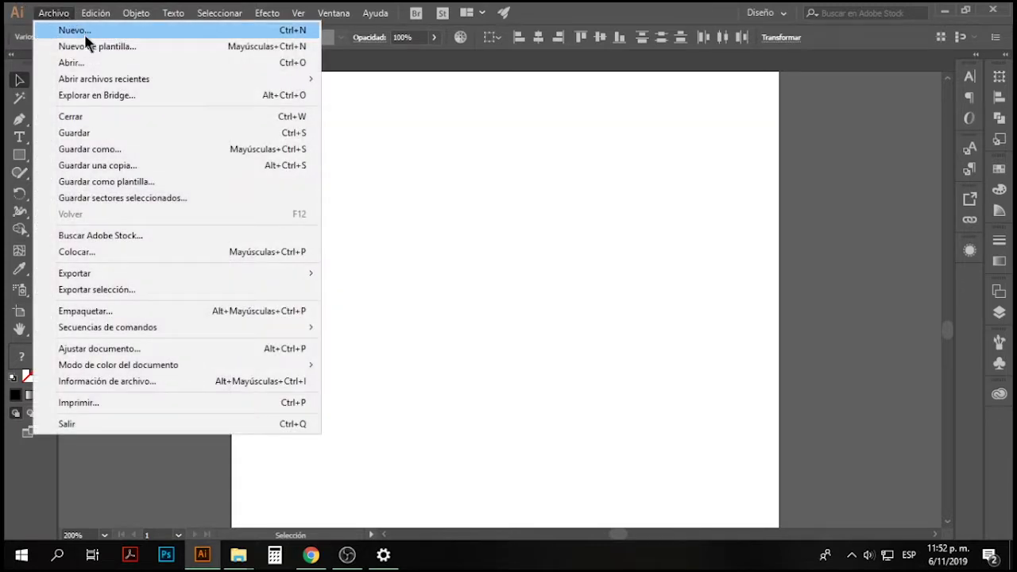
click(84, 32)
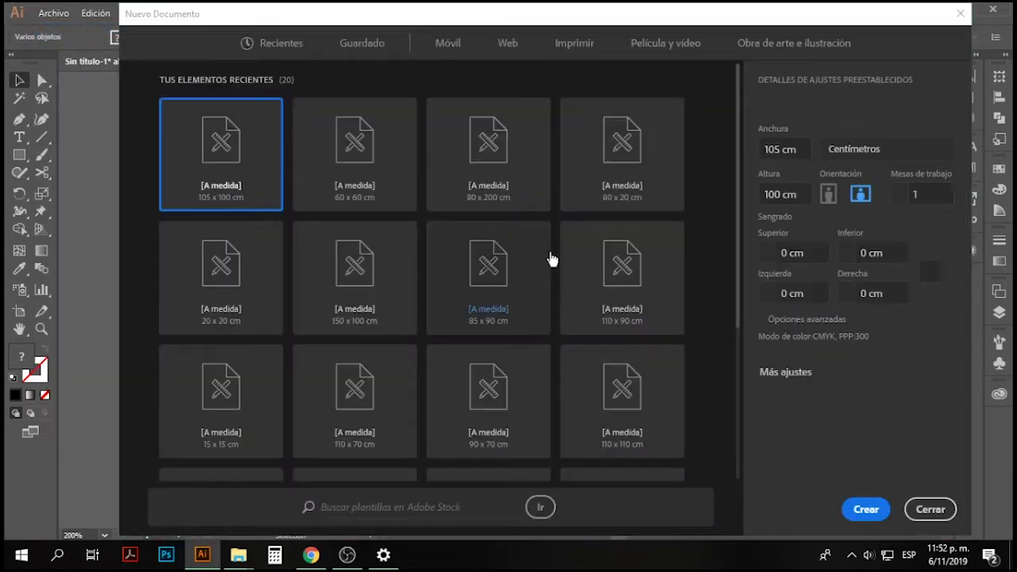
click(804, 318)
click(782, 343)
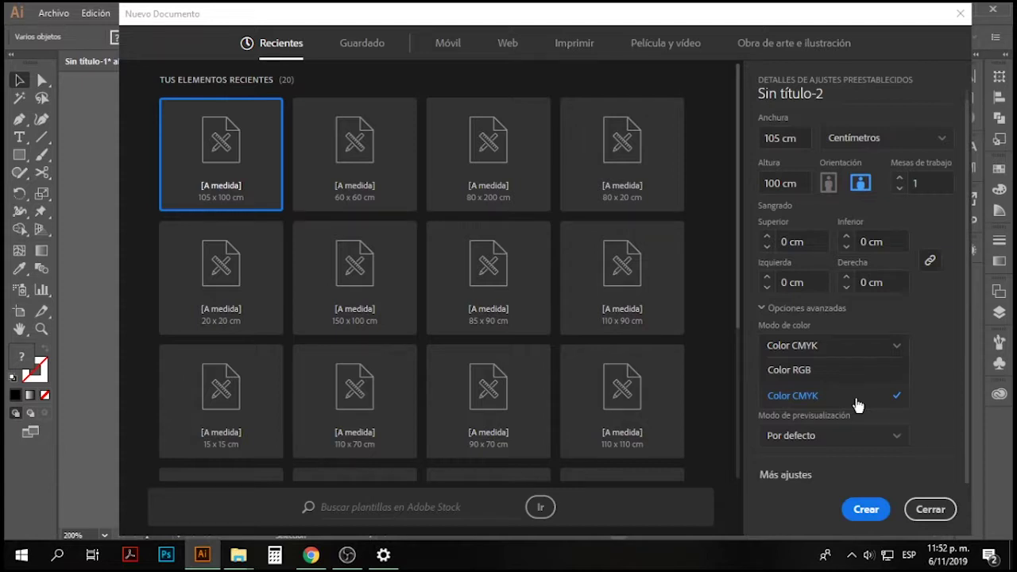
click(900, 370)
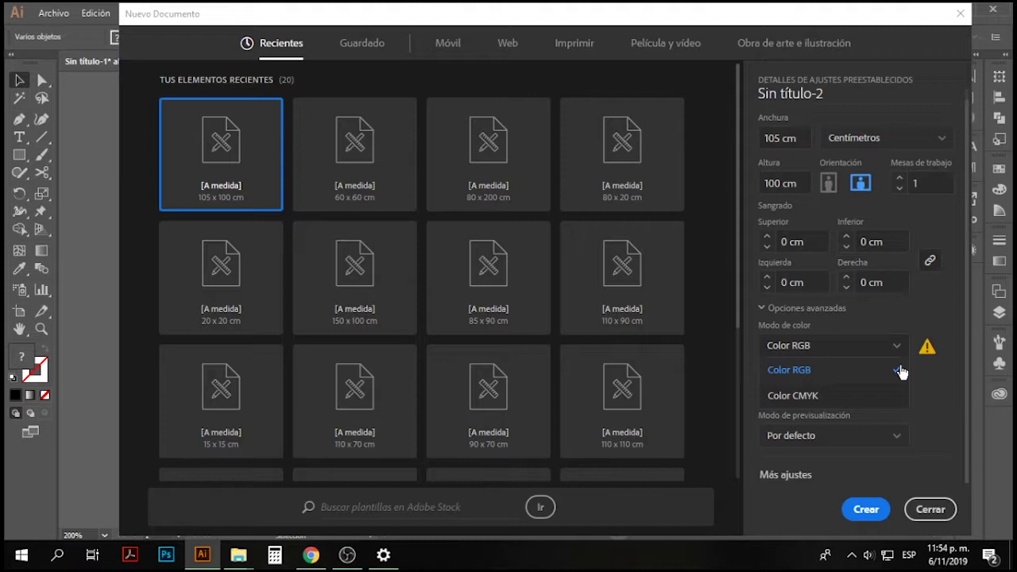
click(900, 370)
key(Return)
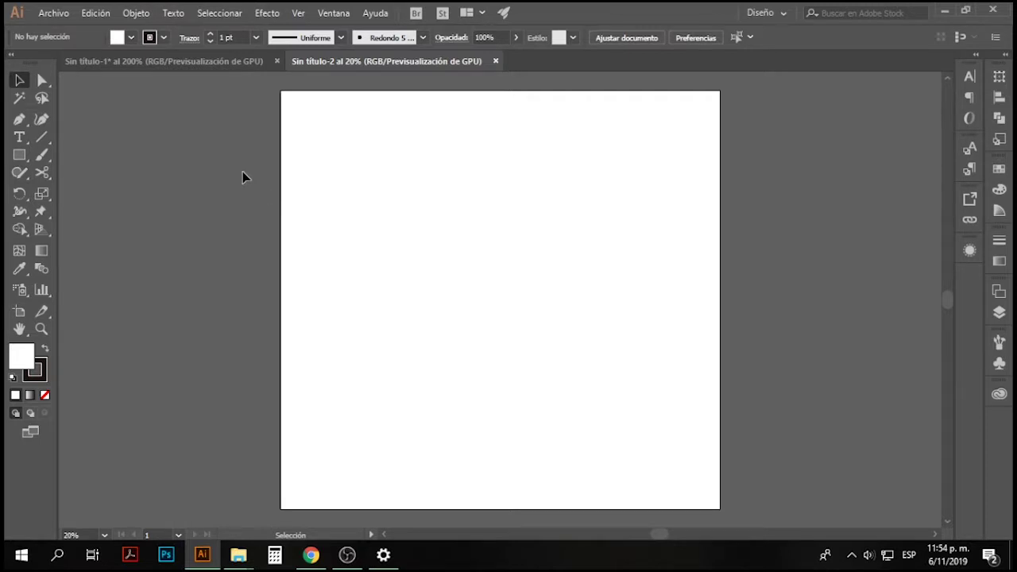
Draw a square on the left, Alt-drag a copy to its right, and show the Swatches panel
click(60, 20)
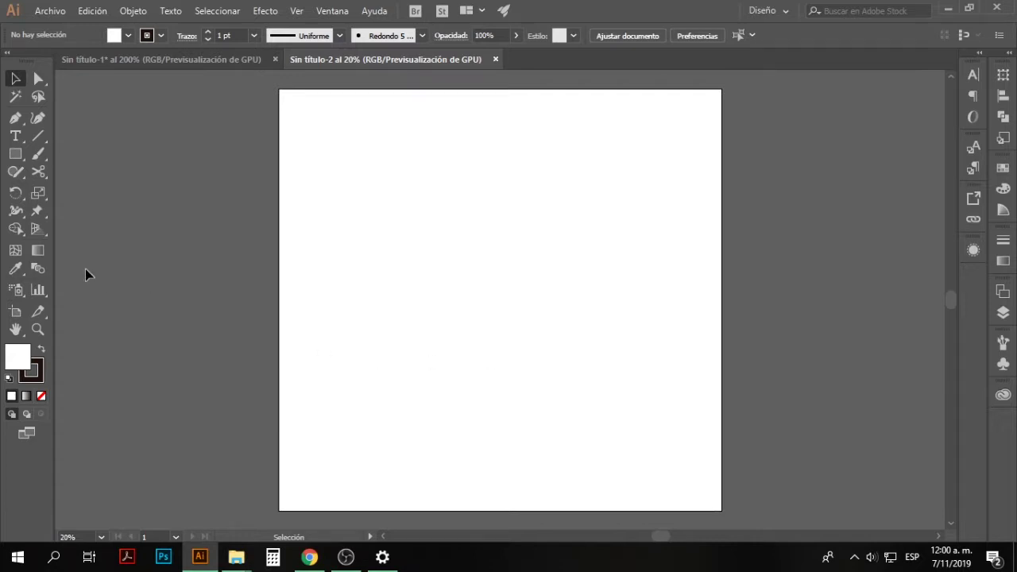
click(15, 154)
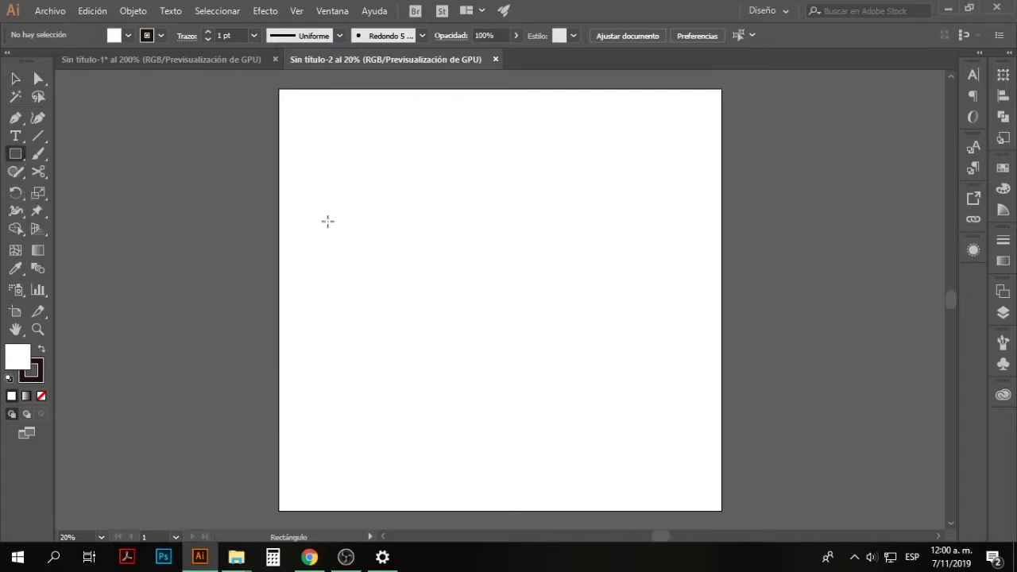
drag(328, 221, 455, 347)
click(15, 78)
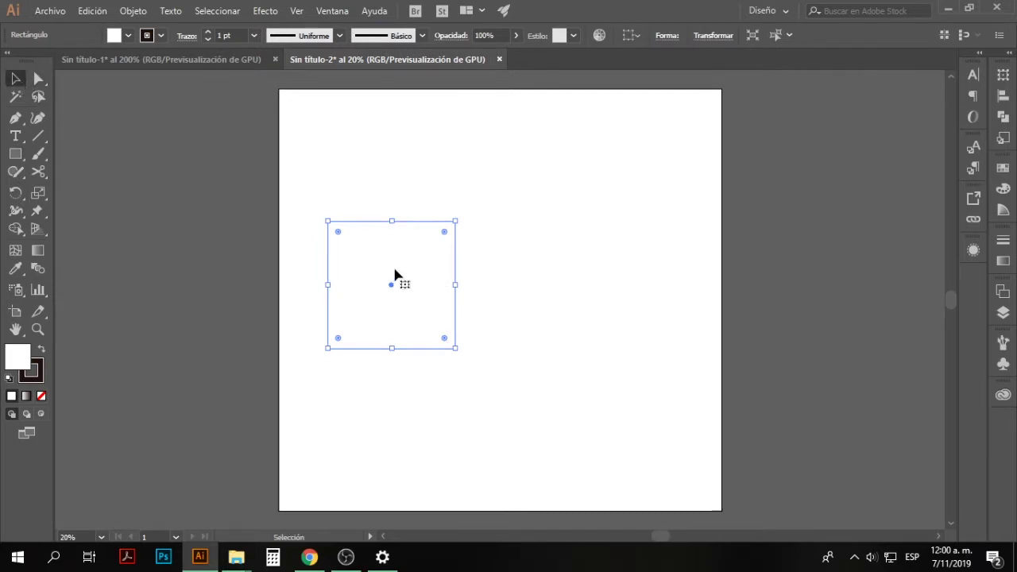
drag(395, 274, 571, 274)
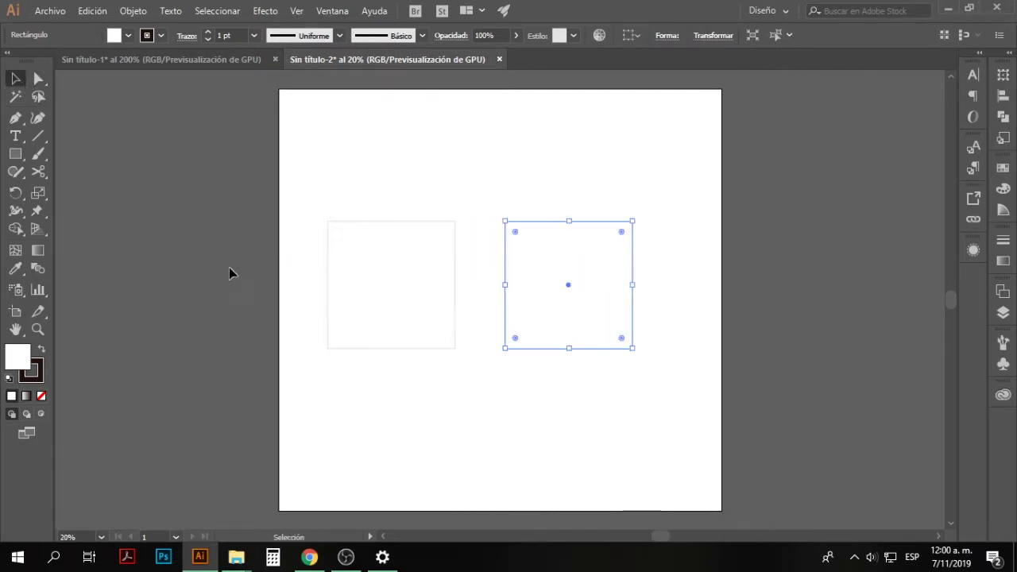
key(ctrl+z)
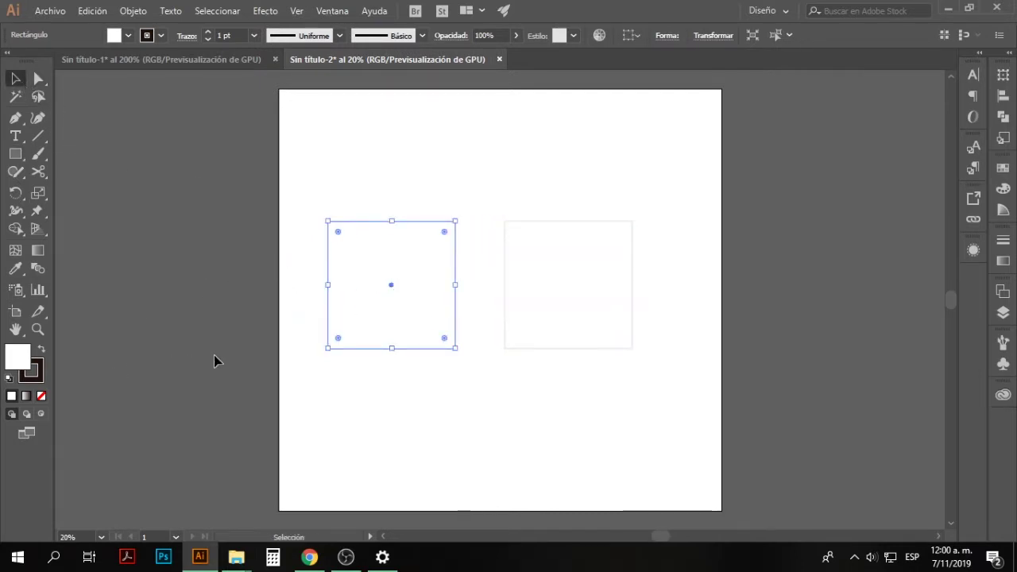
click(1003, 167)
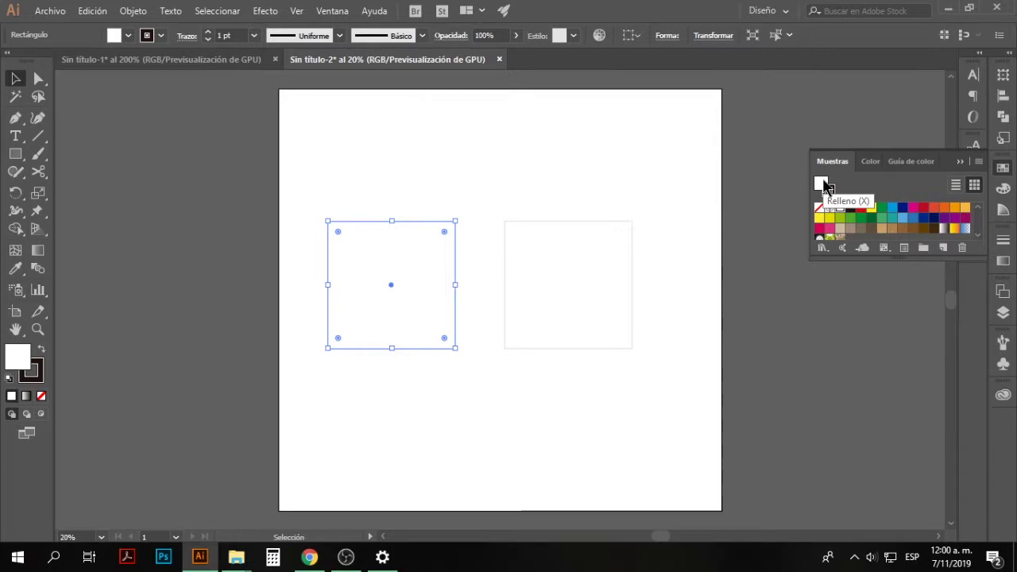
Fill the left square with the brown swatch and set that swatch's colour mode to RGB
click(899, 227)
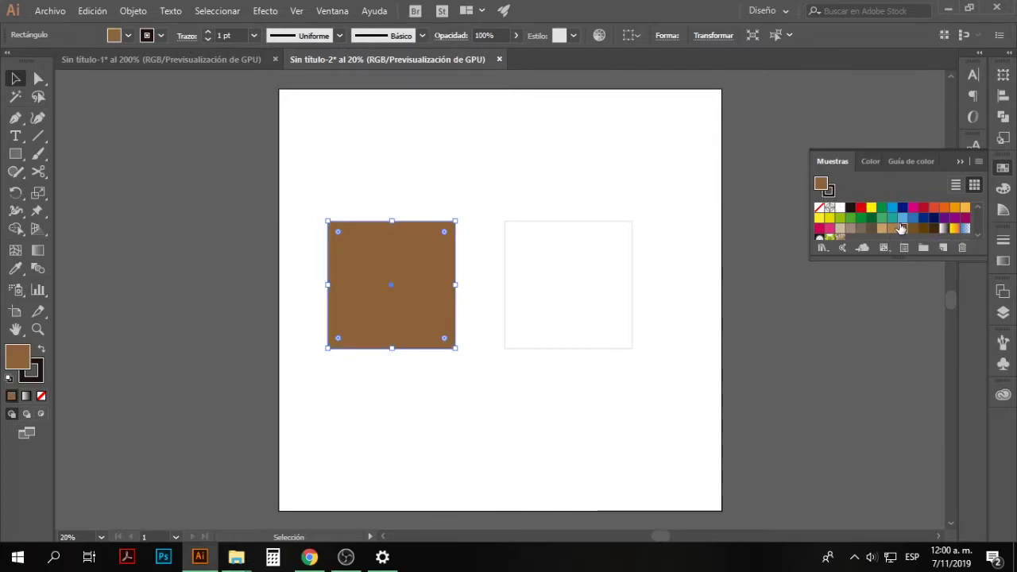
double_click(900, 229)
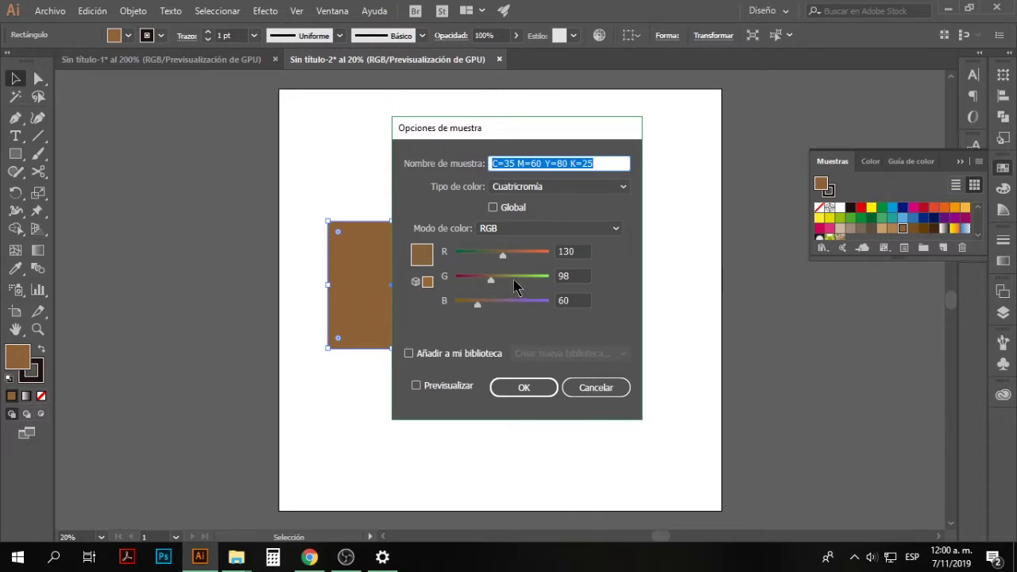
click(542, 230)
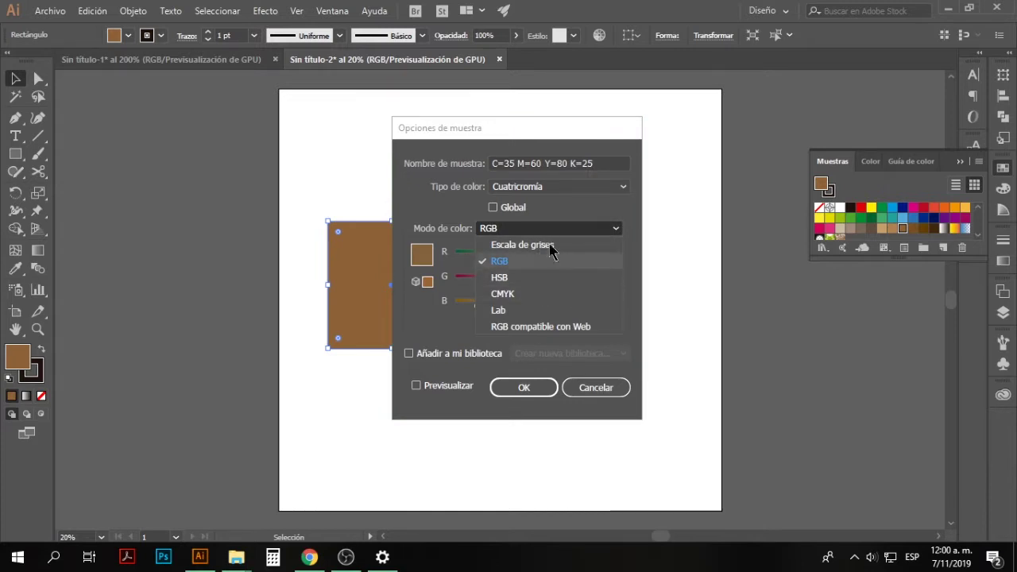
click(548, 260)
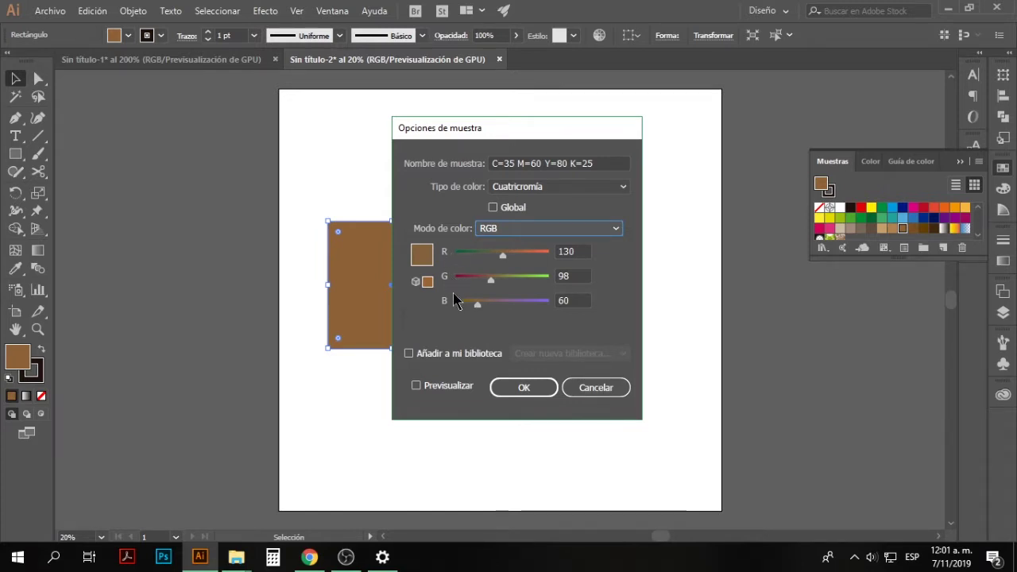
Adjust the swatch sliders to R 182 and G about 51 for orange
mouse_move(479, 306)
mouse_down()
mouse_move(560, 306)
mouse_move(441, 308)
mouse_move(572, 304)
mouse_up()
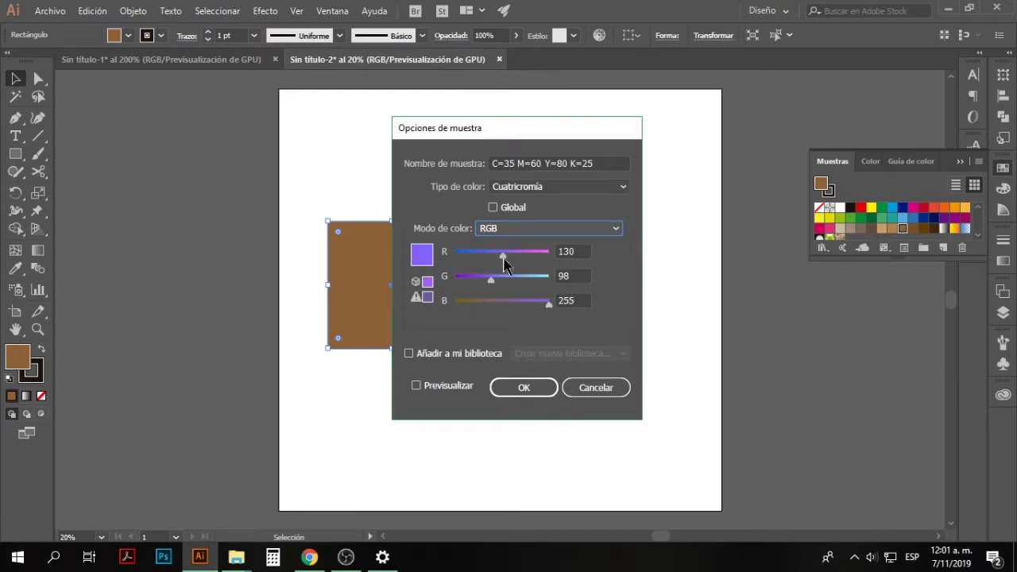
drag(505, 264, 563, 268)
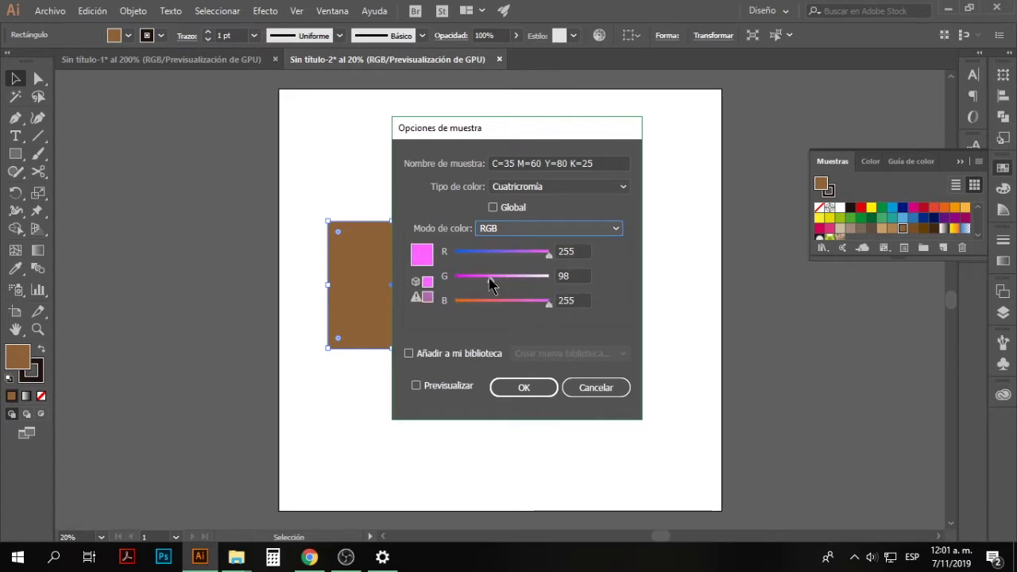
mouse_move(490, 284)
mouse_down()
mouse_move(551, 282)
mouse_move(433, 286)
mouse_up()
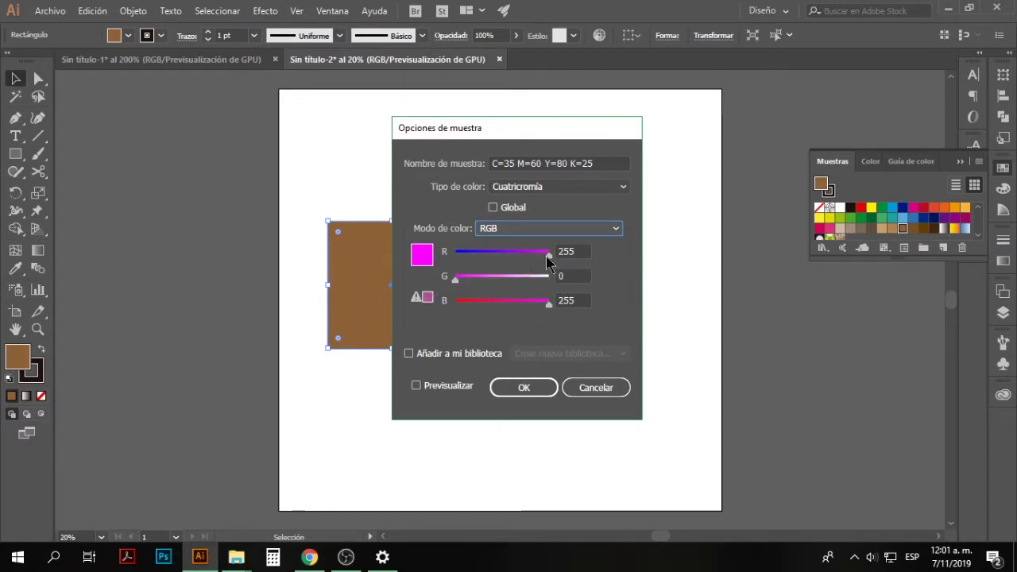
drag(547, 256, 449, 255)
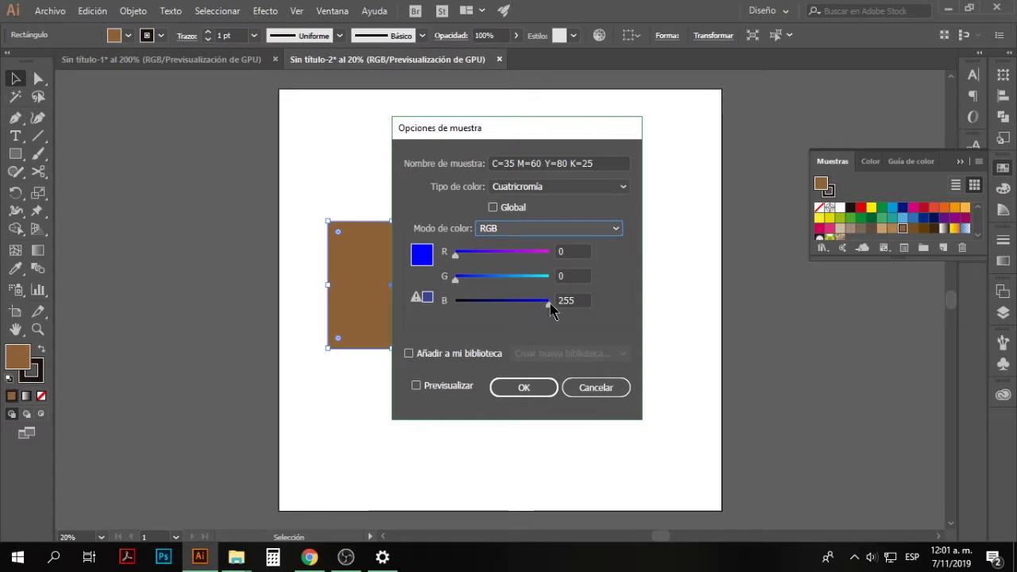
drag(548, 303, 417, 312)
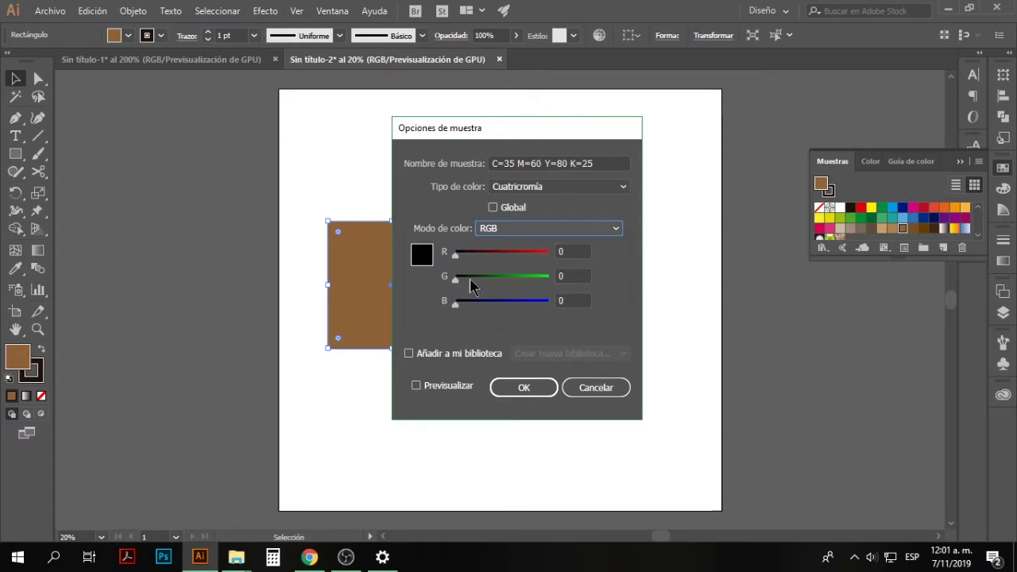
drag(457, 254, 522, 255)
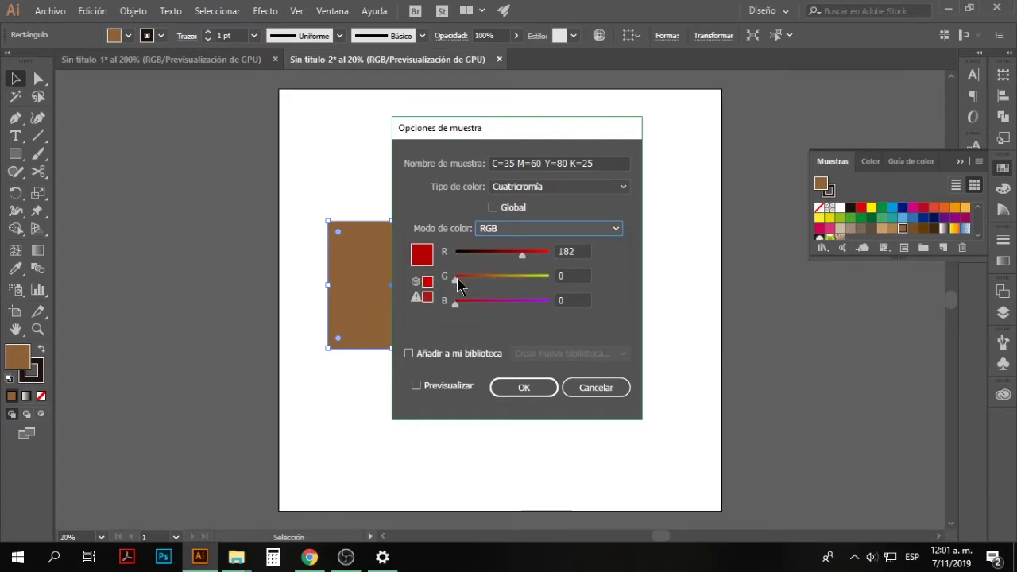
drag(457, 285, 487, 281)
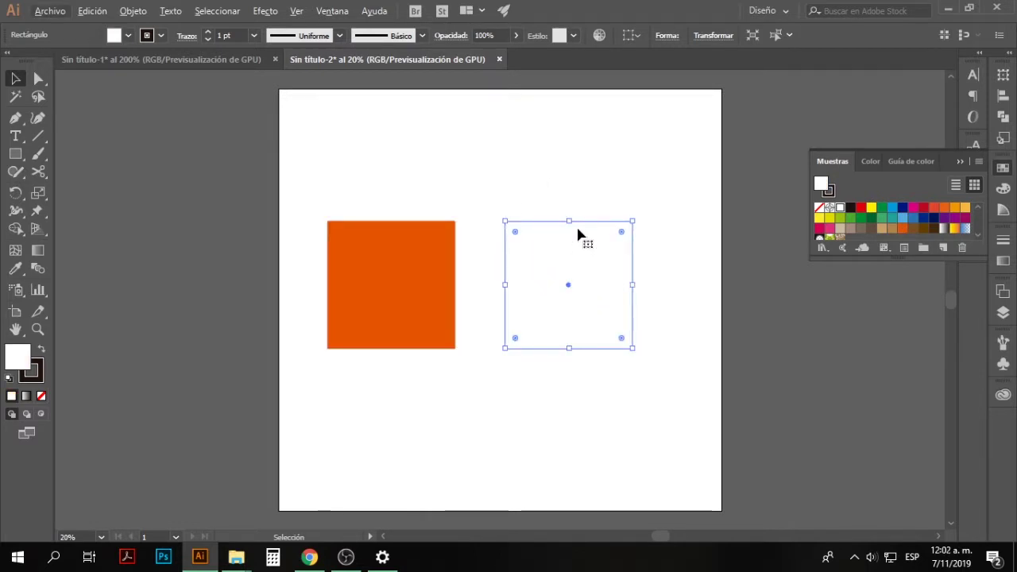
Select the right square and explore the fill Color Picker's red, green, blue and CMYK fields
click(574, 203)
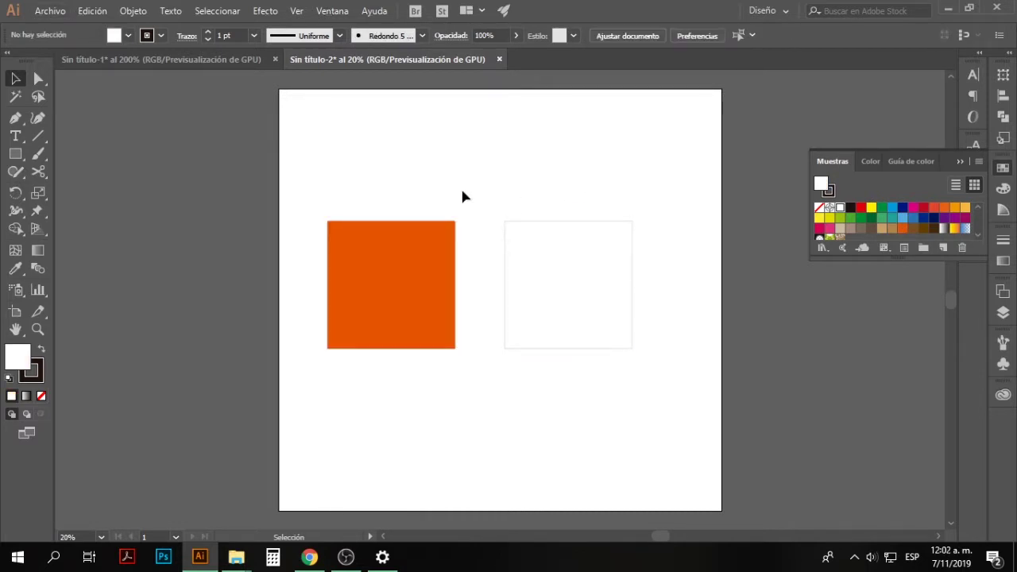
click(537, 241)
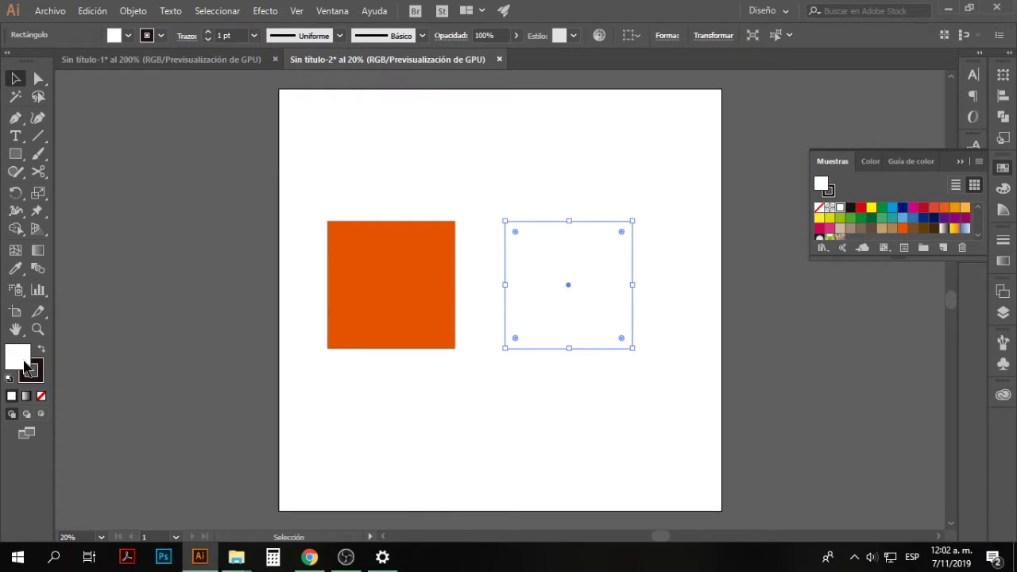
double_click(22, 361)
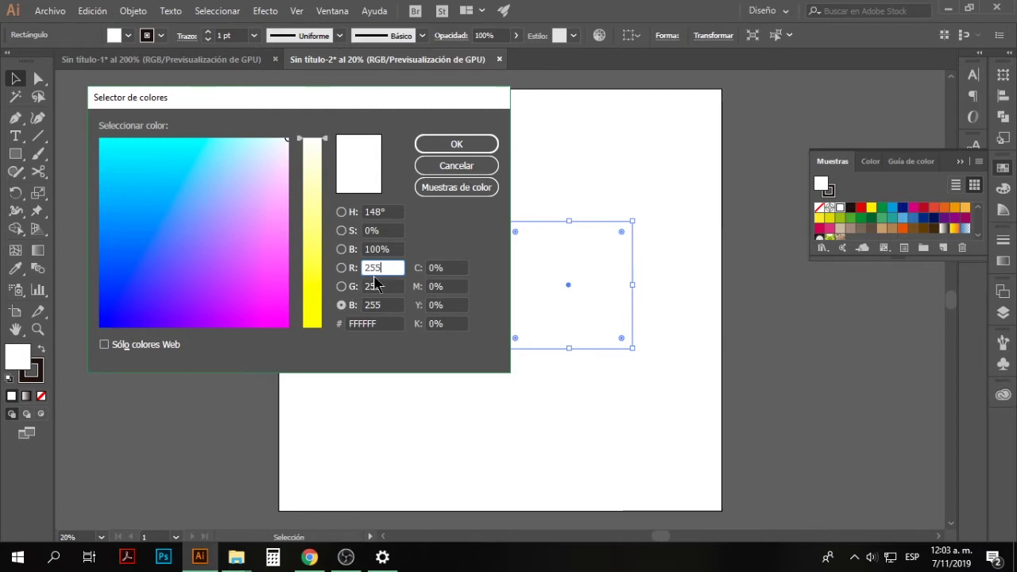
click(341, 268)
click(341, 286)
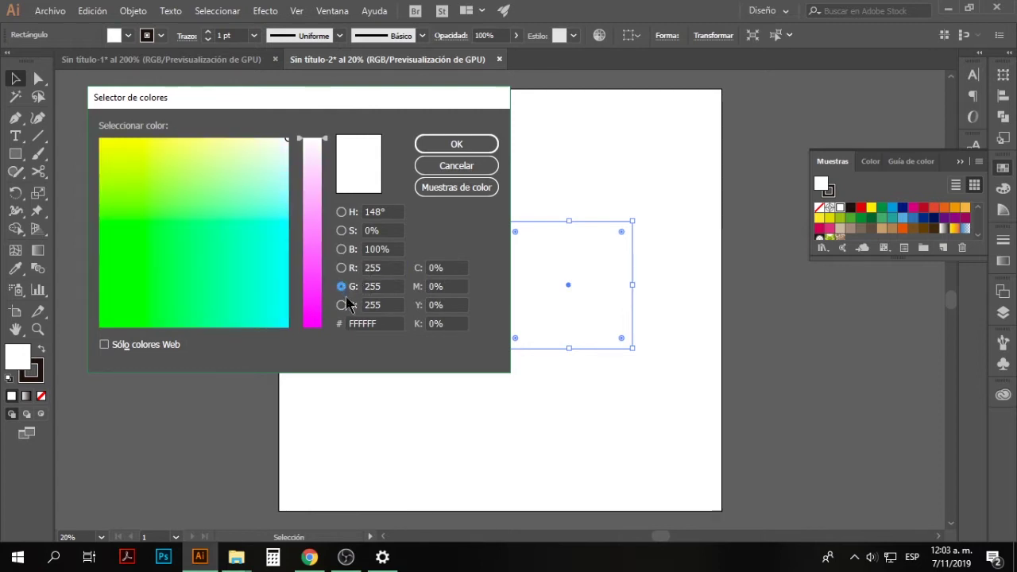
click(341, 305)
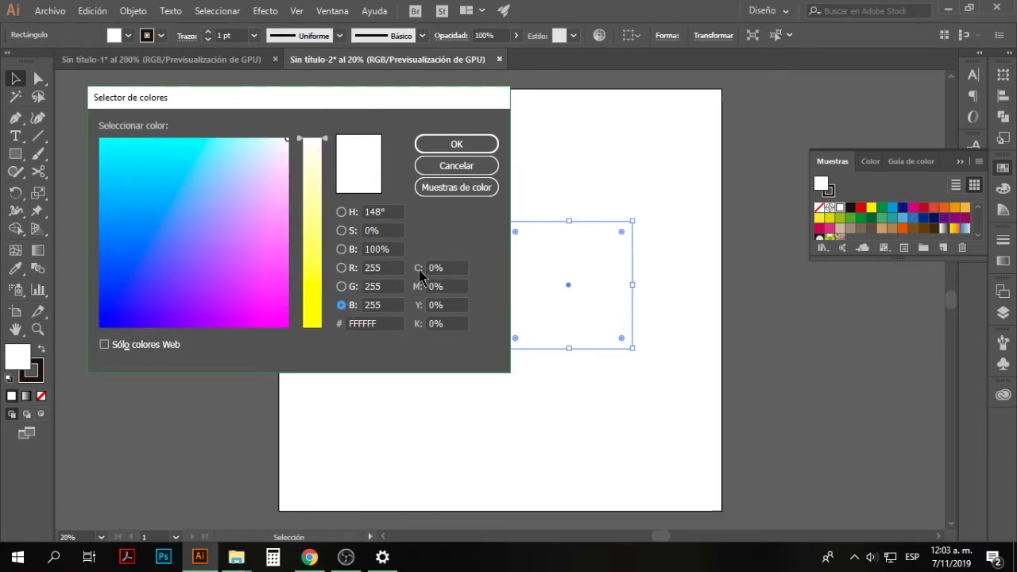
click(433, 268)
key(Tab)
key(Tab)
key(Tab)
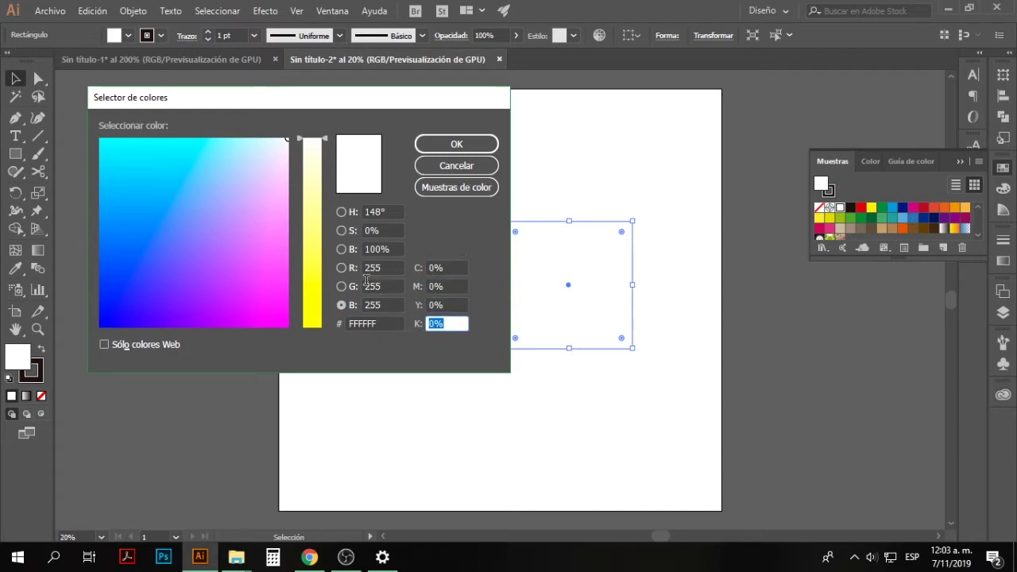
Try web-safe colours, then allow any colour and apply purple 9268FF to the square
click(114, 349)
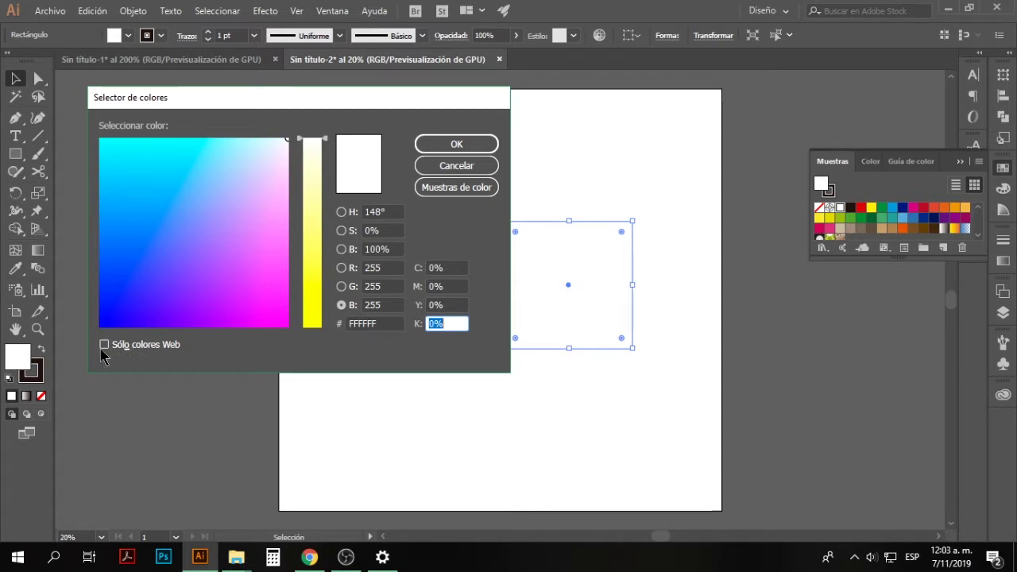
click(103, 346)
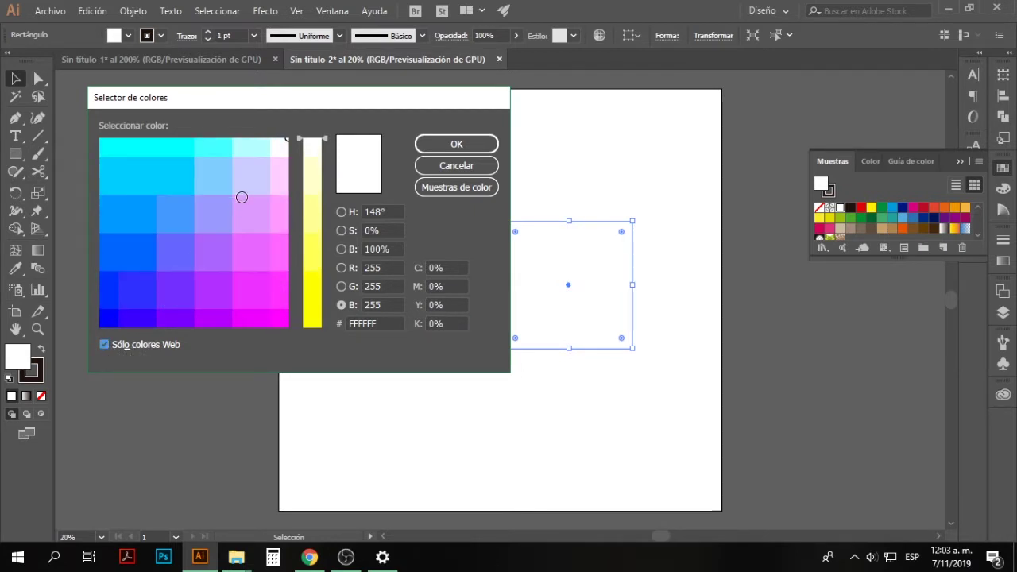
mouse_move(251, 168)
mouse_down()
mouse_move(138, 213)
mouse_move(284, 216)
mouse_move(212, 288)
mouse_move(107, 239)
mouse_move(212, 214)
mouse_move(212, 288)
mouse_move(175, 174)
mouse_move(265, 157)
mouse_move(175, 175)
mouse_move(164, 211)
mouse_move(209, 243)
mouse_move(191, 311)
mouse_move(183, 252)
mouse_move(217, 204)
mouse_move(90, 230)
mouse_move(186, 259)
mouse_move(207, 250)
mouse_up()
click(111, 345)
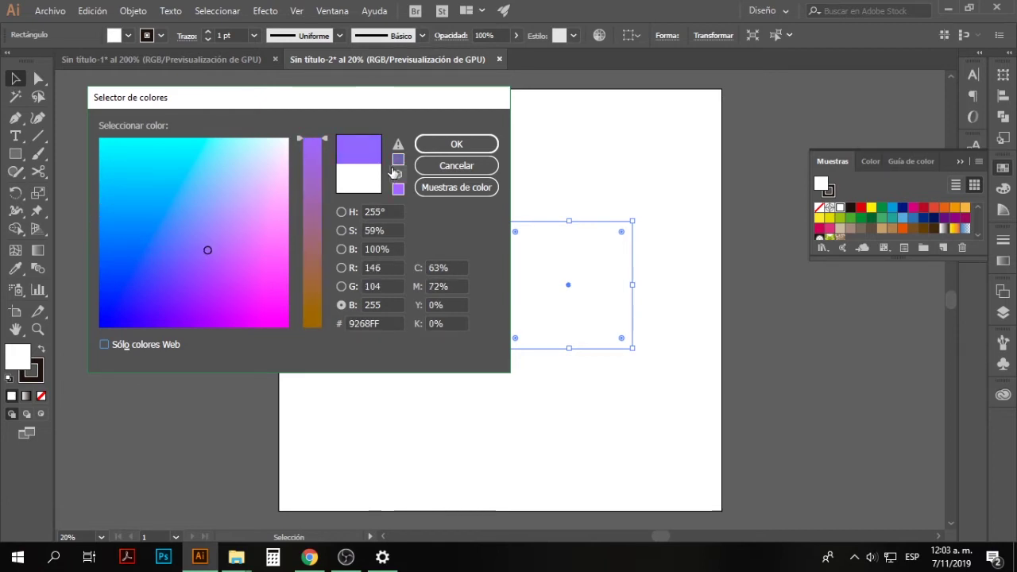
click(442, 145)
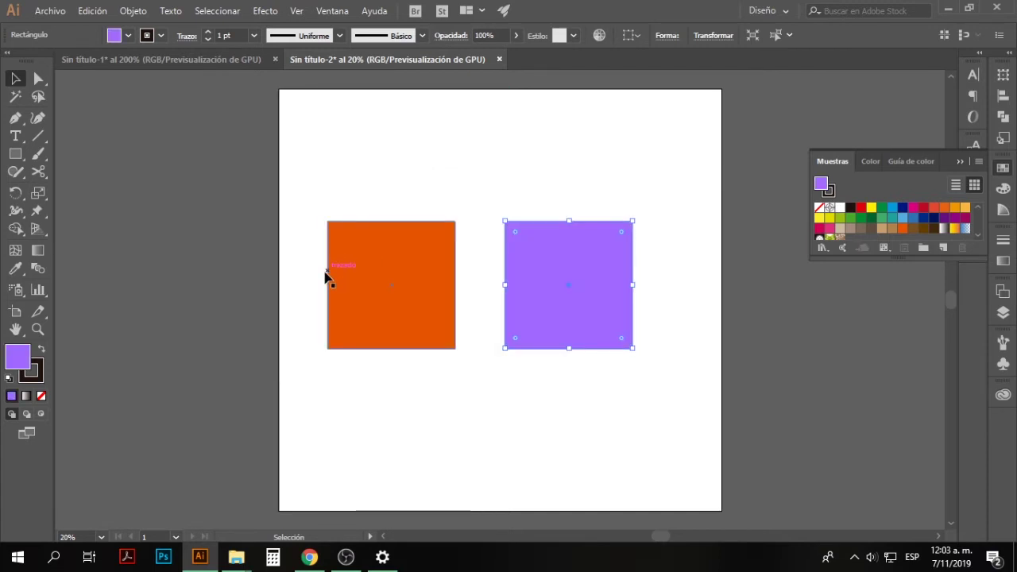
click(412, 186)
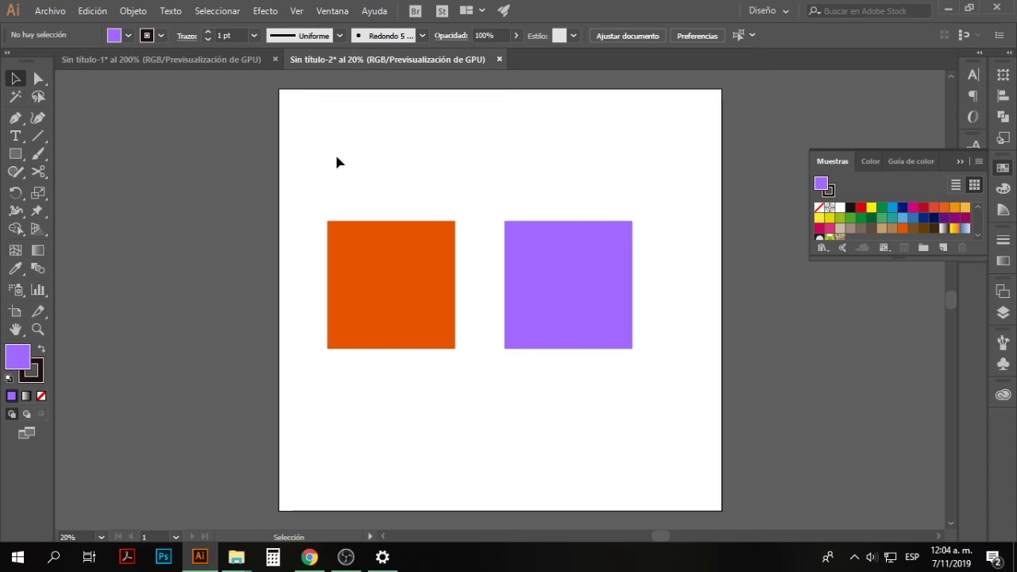
Select all with Ctrl+A and delete the orange and purple squares
key(ctrl+a)
key(Delete)
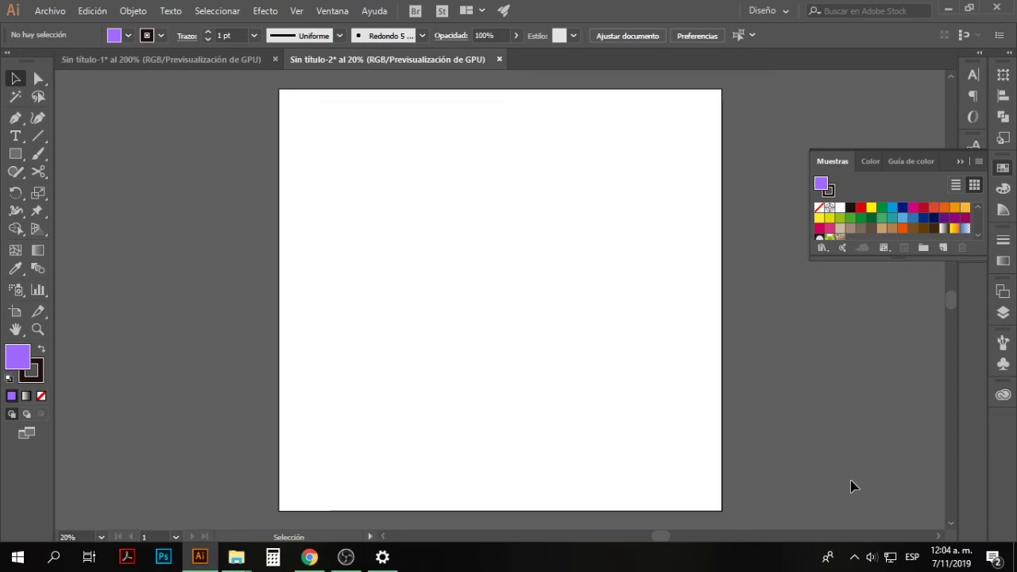